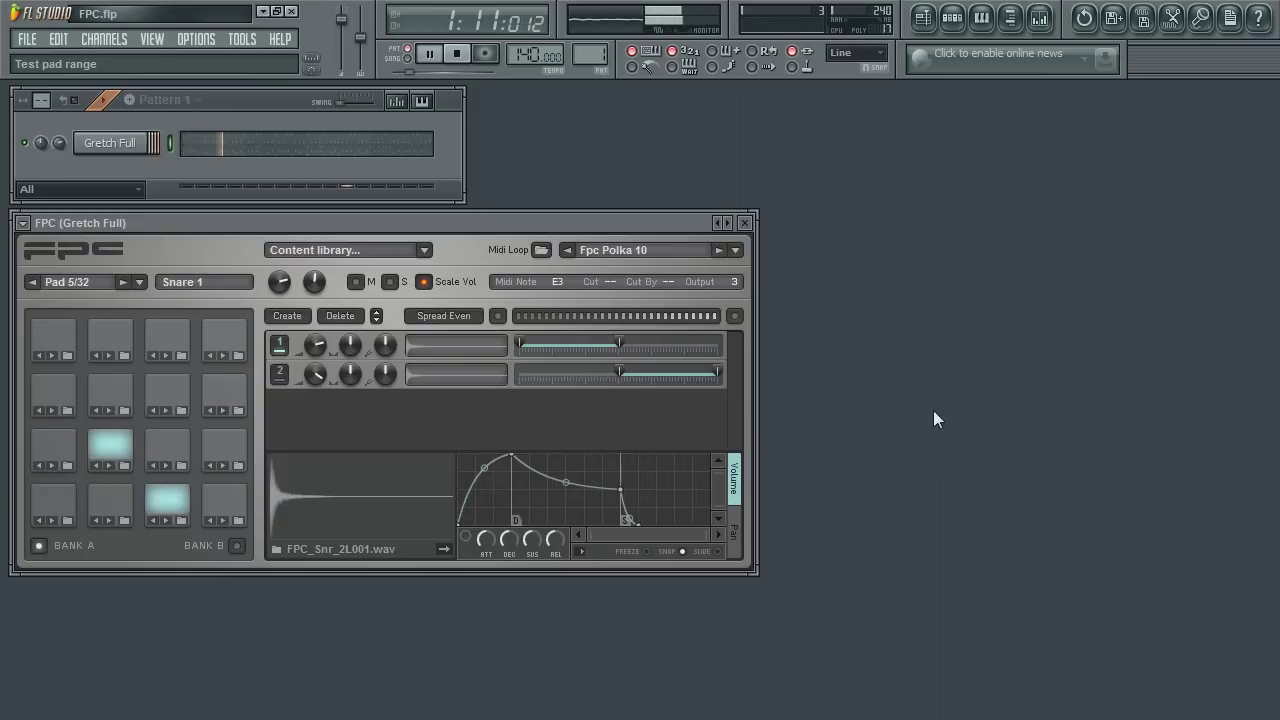
- Stop the FPC drum pattern playback with Space
key("space")
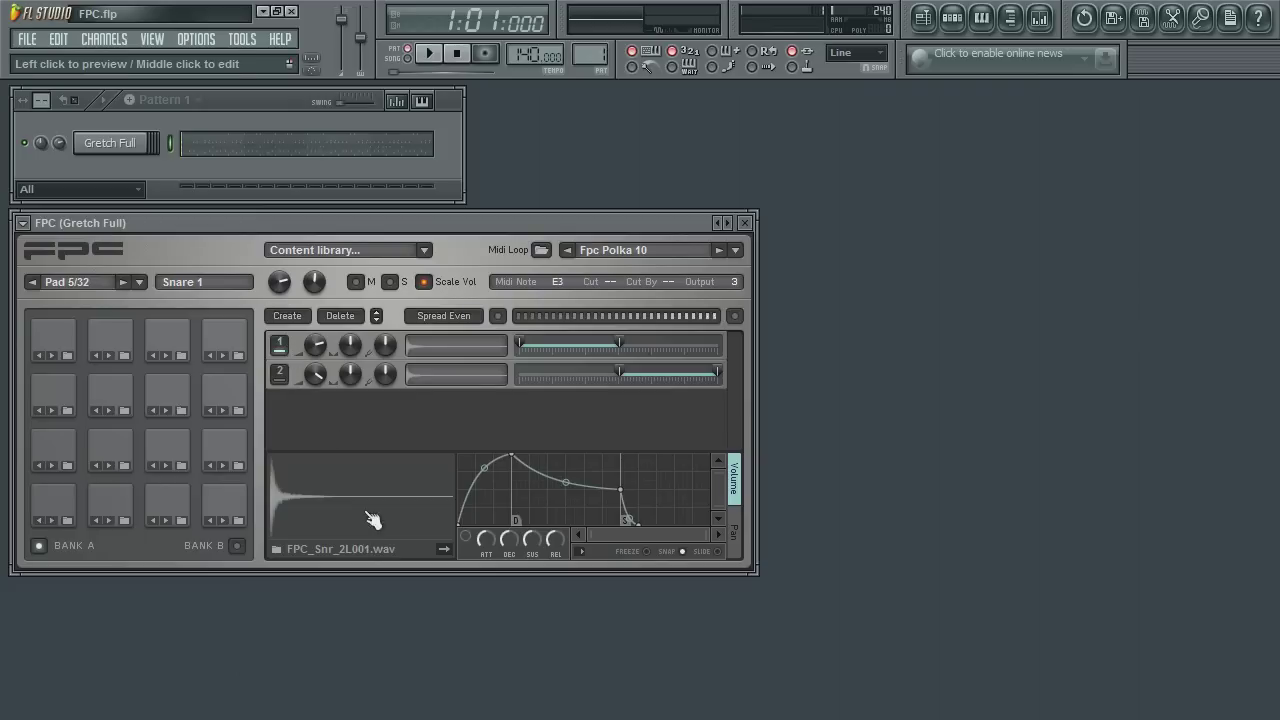
- Preview layer 1's snare sample several times
left_click(308, 508)
left_click(308, 508)
left_click(308, 508)
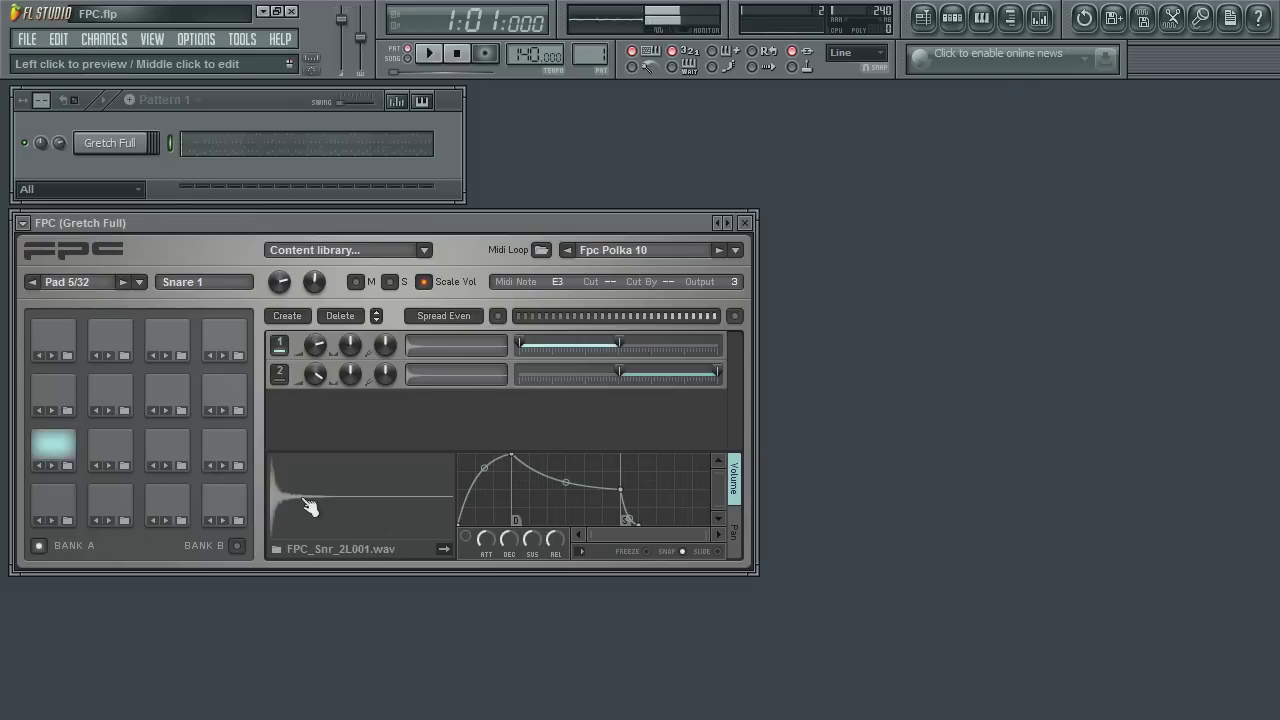
left_click(308, 508)
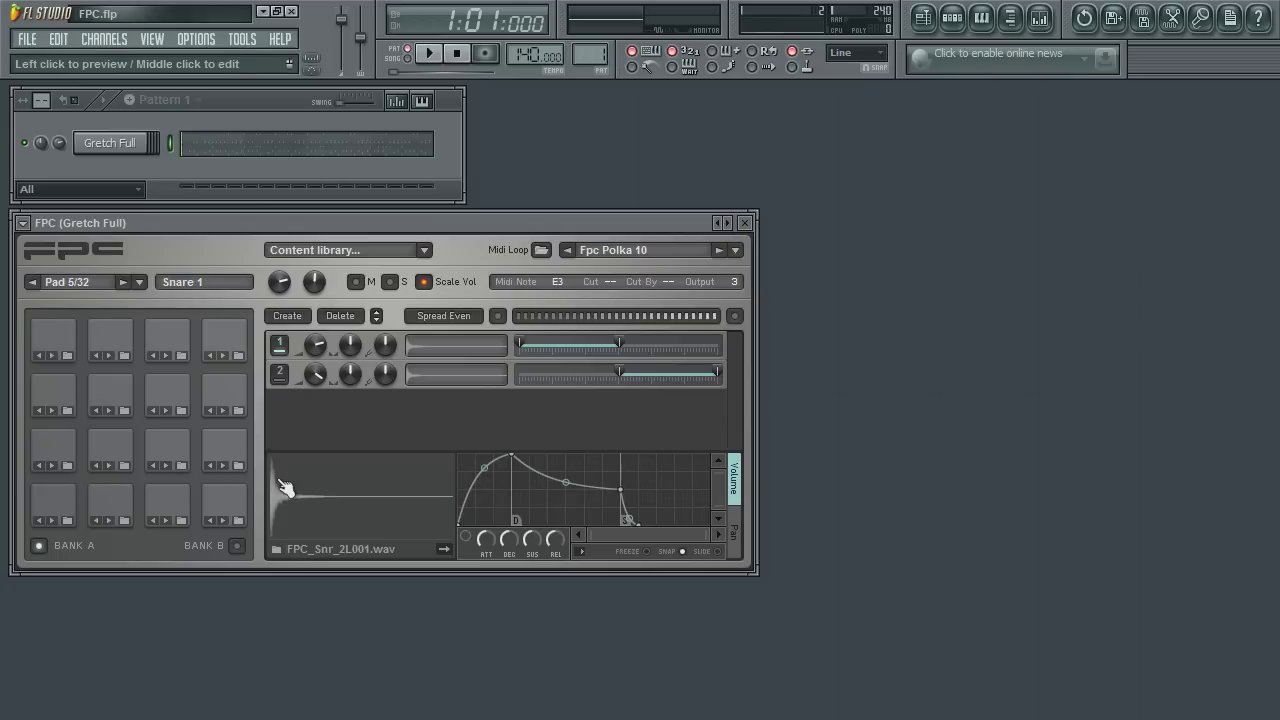
left_click(281, 484)
- Switch to layer 2 and repeatedly preview its snare sample
left_click(280, 376)
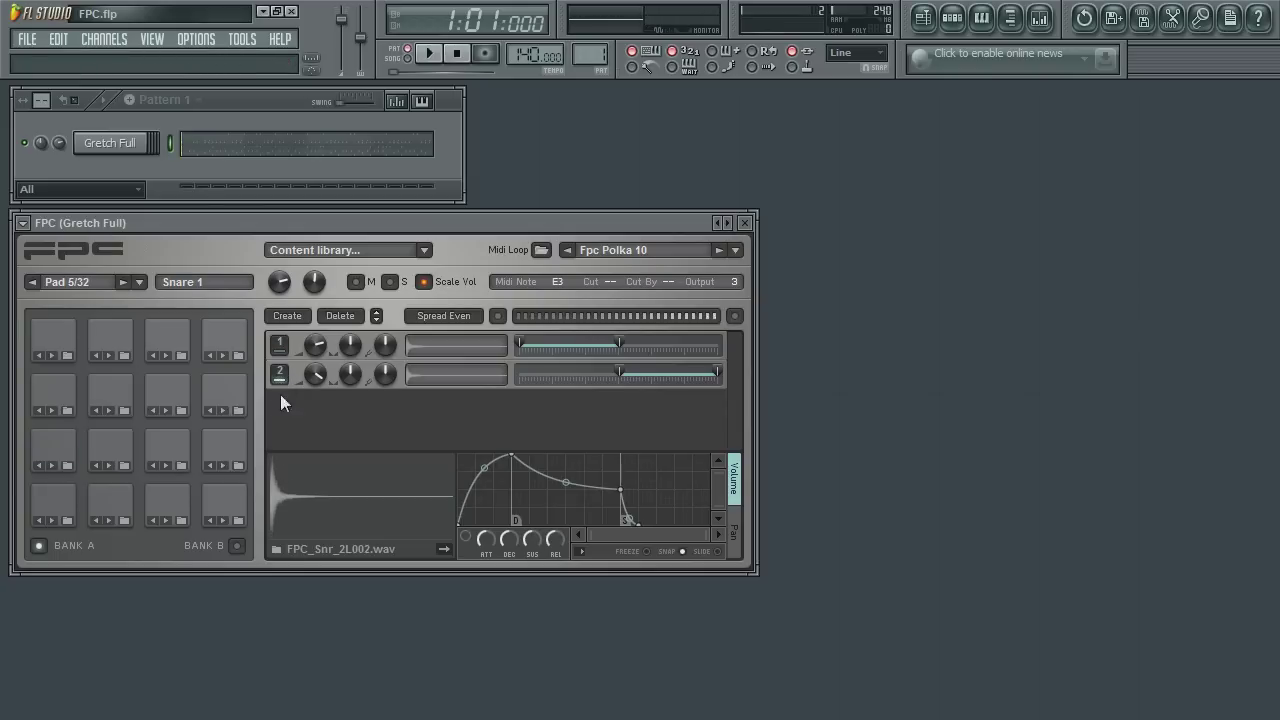
left_click(283, 505)
left_click(284, 506)
left_click(284, 506)
left_click(284, 506)
left_click(284, 506)
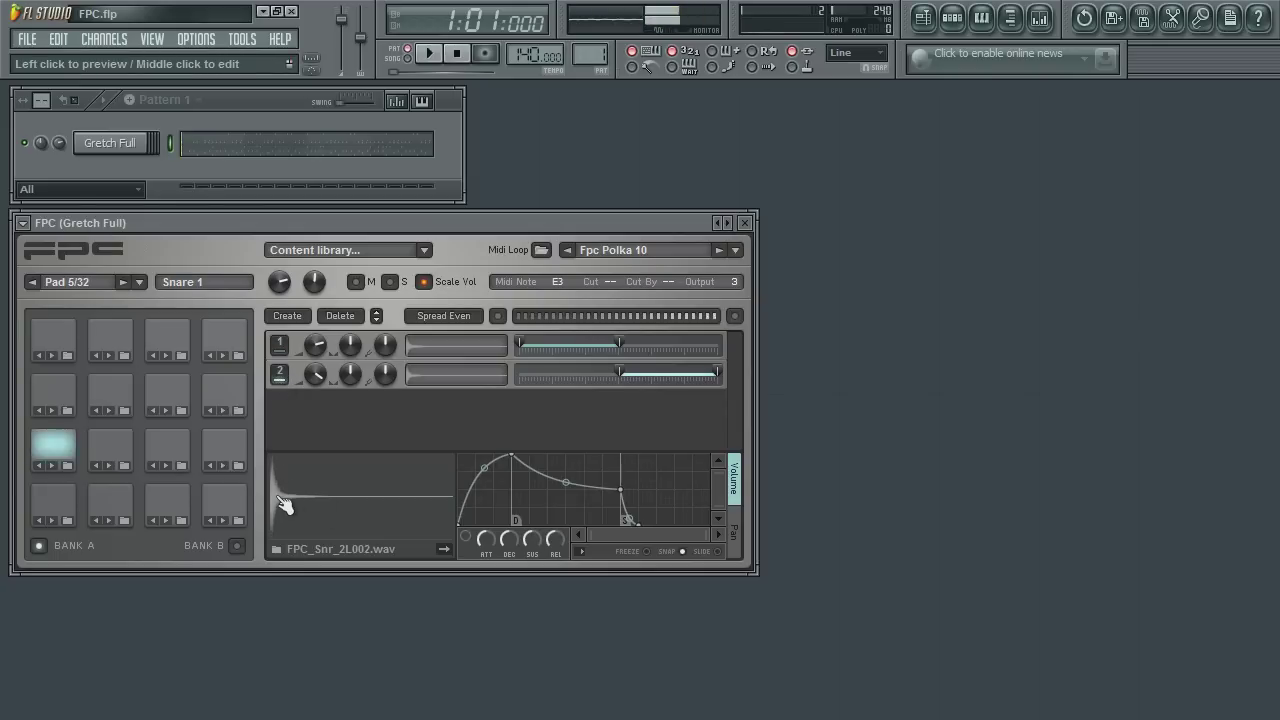
left_click(284, 506)
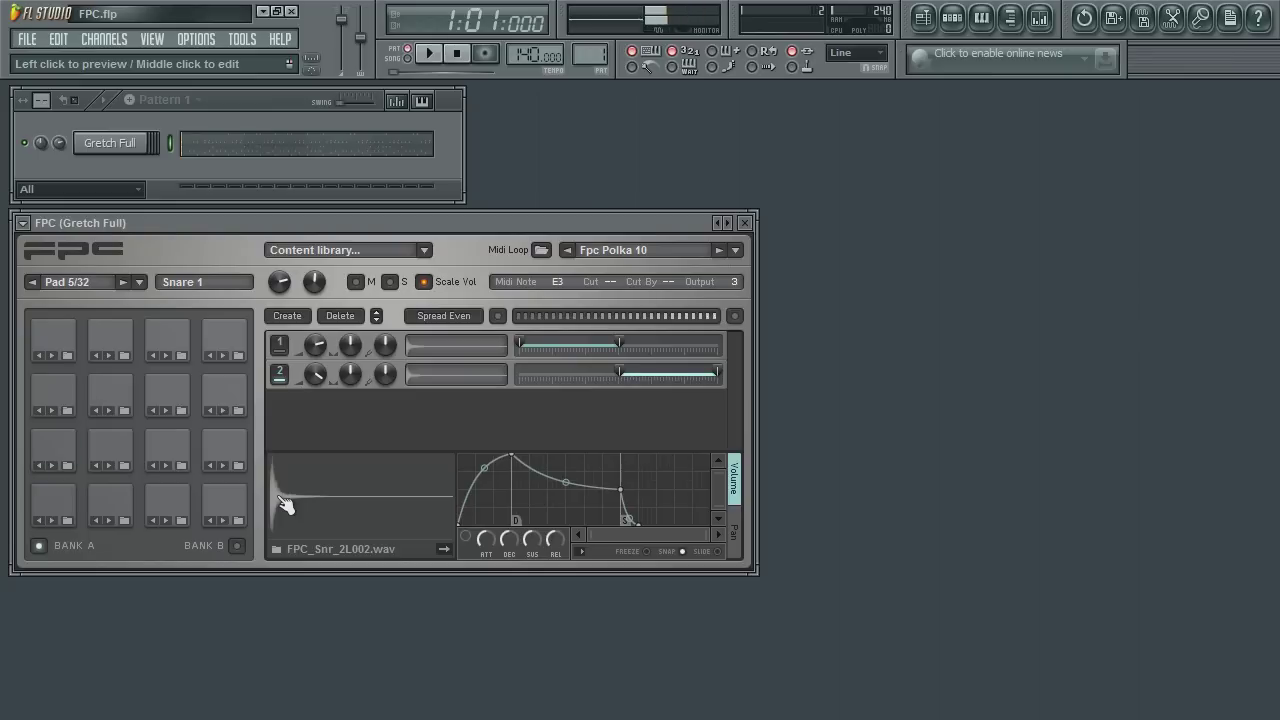
left_click(284, 506)
left_click(284, 506)
- Return to layer 1 and preview its snare sample again
left_click(284, 506)
left_click(279, 344)
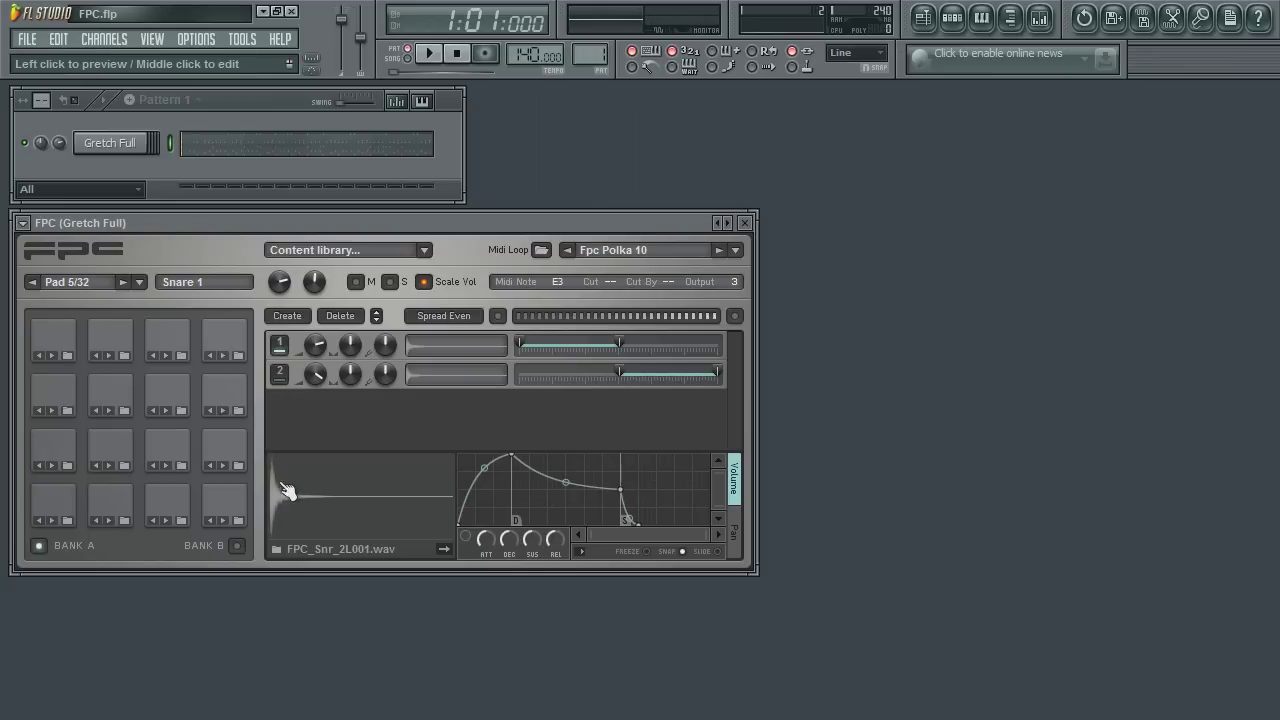
left_click(284, 490)
left_click(285, 495)
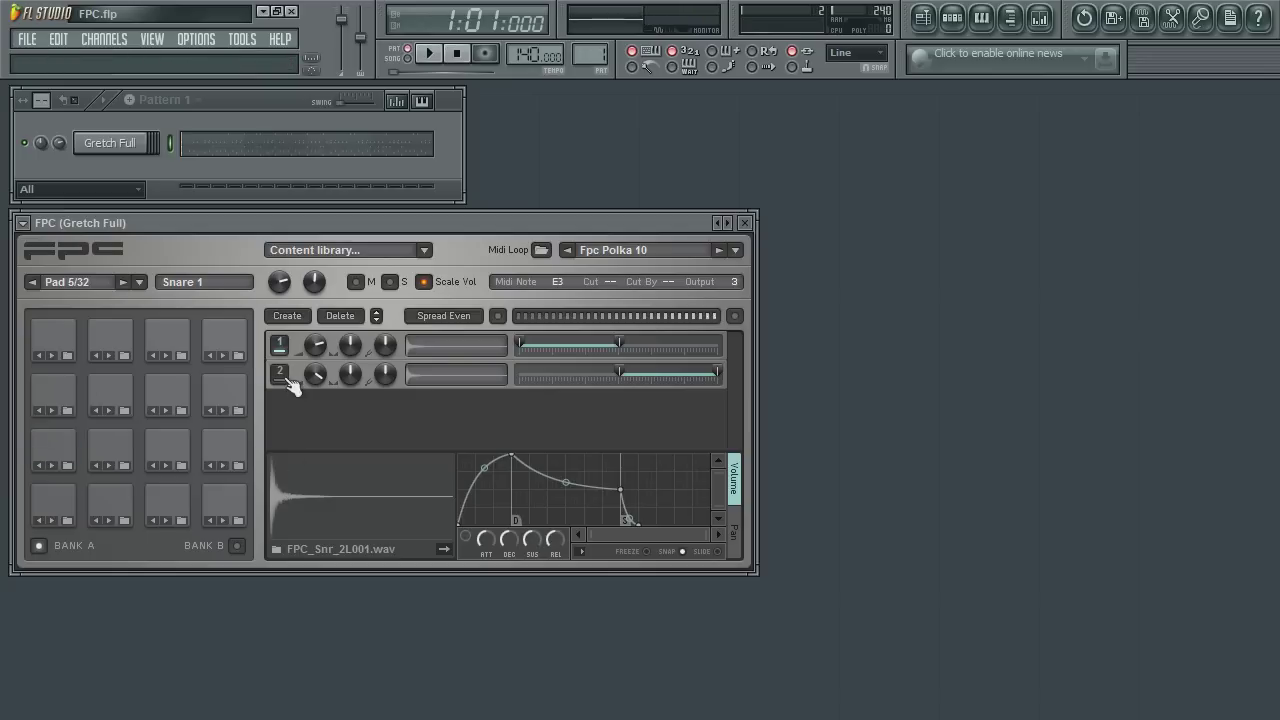
- Switch to layer 2, preview FPC_Snr_2L002.wav, and sweep the test pad across rising velocities
left_click(283, 378)
left_click(288, 489)
left_click(296, 490)
left_click_drag(613, 328, 722, 328)
left_click(525, 330)
left_click(532, 327)
left_click(540, 327)
left_click(553, 327)
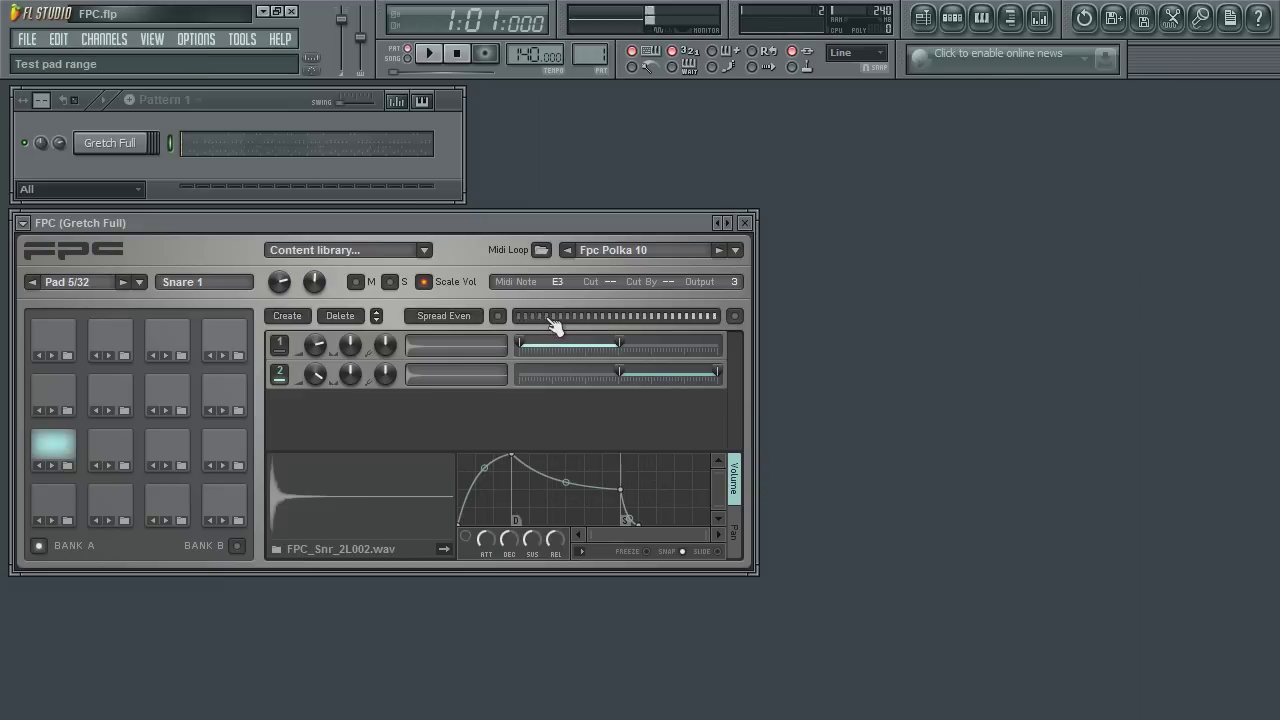
left_click(564, 328)
left_click(573, 324)
left_click(600, 331)
left_click(605, 330)
left_click(607, 330)
left_click(558, 328)
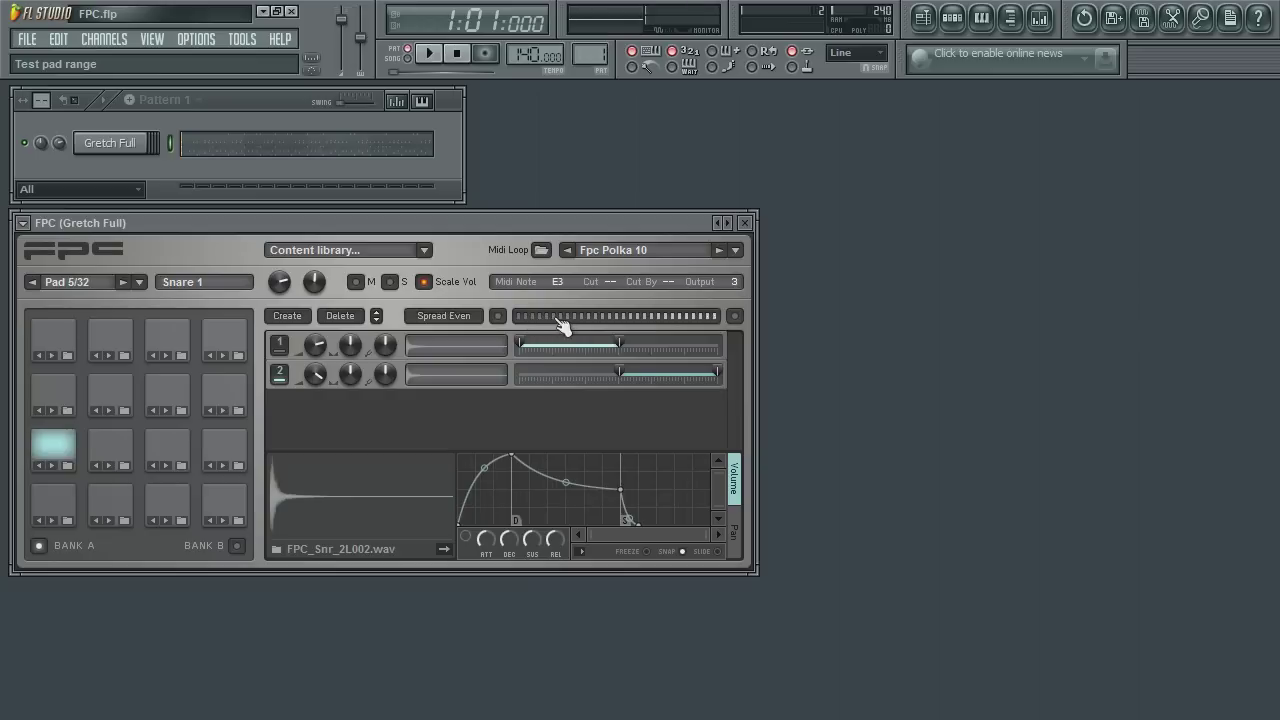
left_click(614, 328)
left_click(642, 328)
left_click(648, 326)
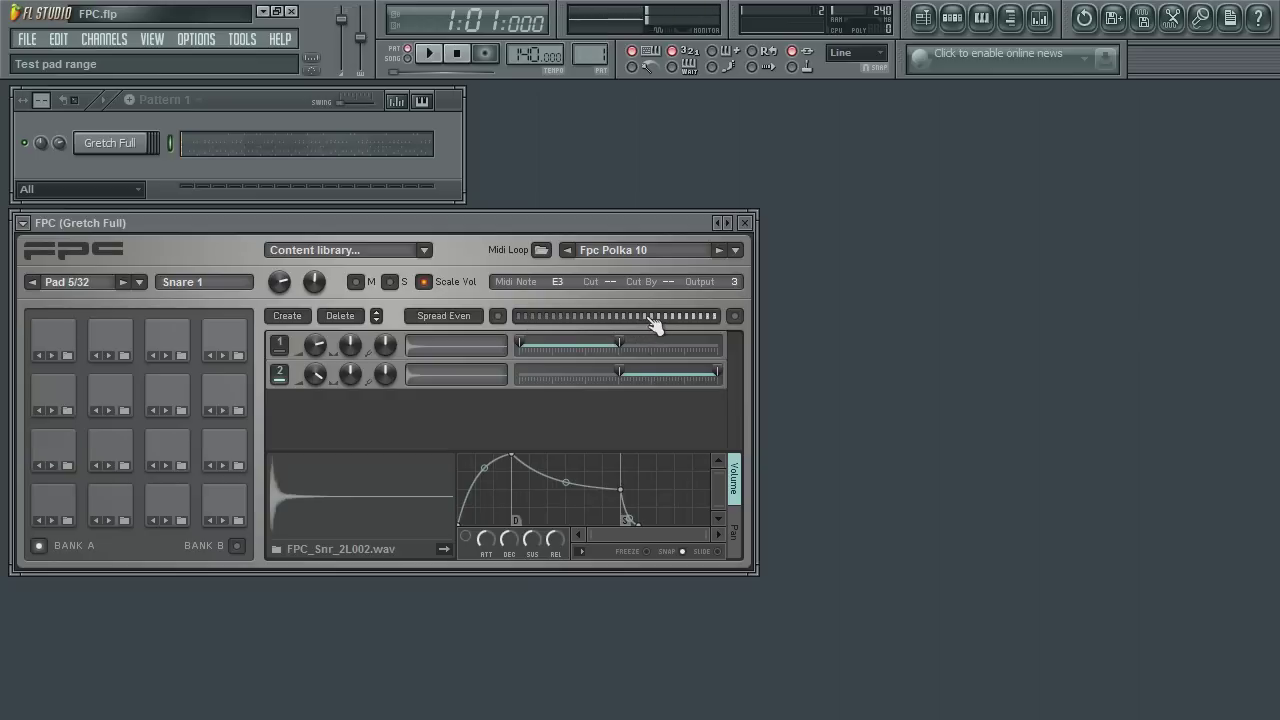
left_click(659, 325)
left_click(671, 325)
left_click(684, 324)
left_click(706, 325)
left_click(713, 323)
left_click(718, 323)
left_click(717, 325)
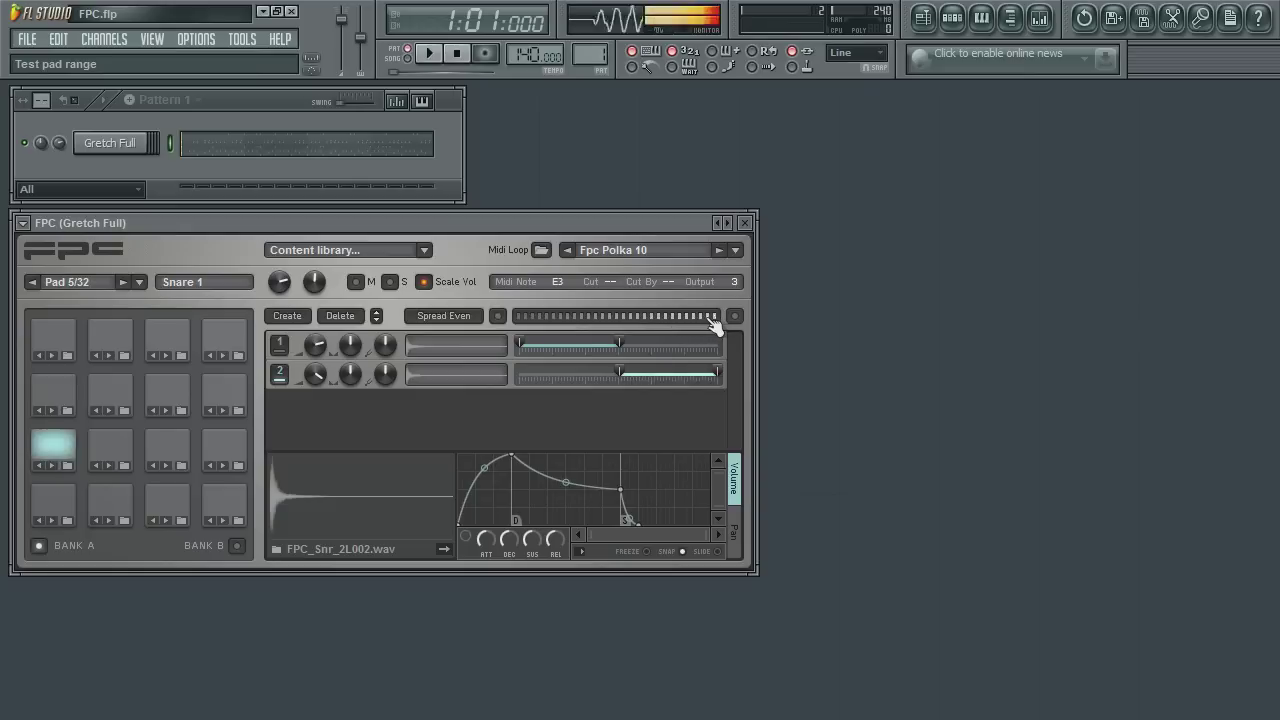
left_click(681, 325)
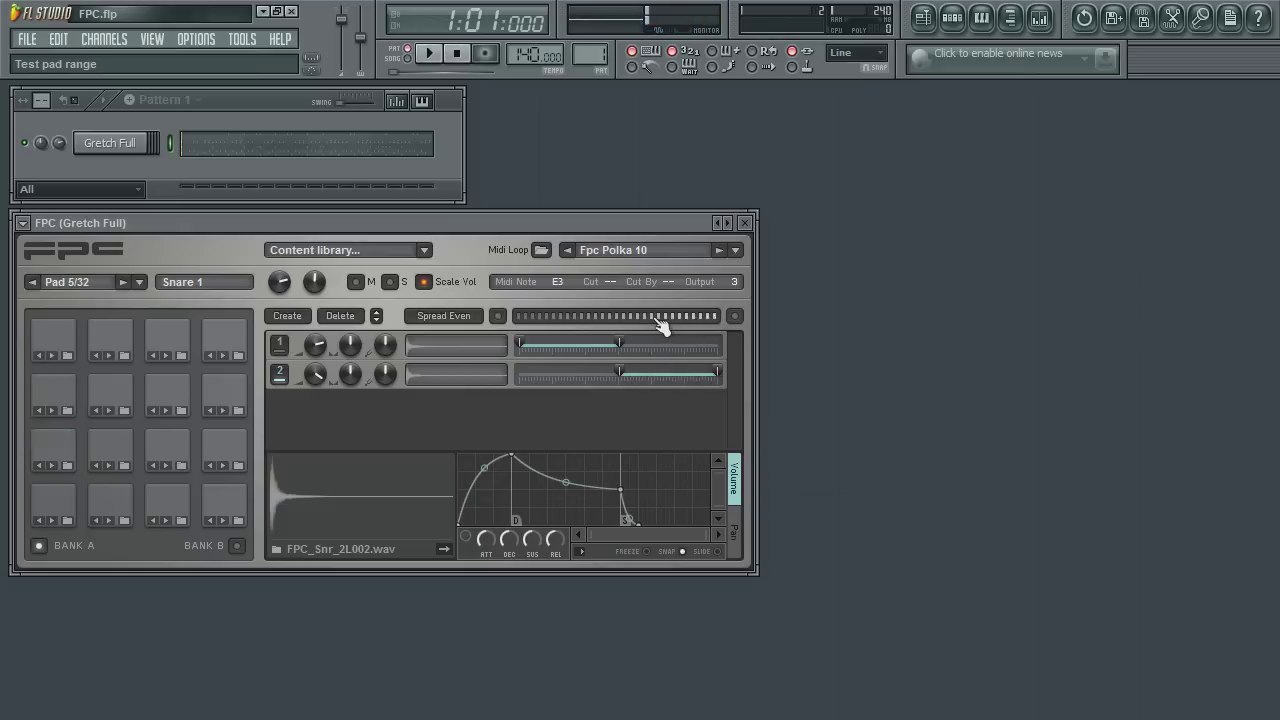
left_click(655, 325)
left_click(640, 326)
left_click(630, 326)
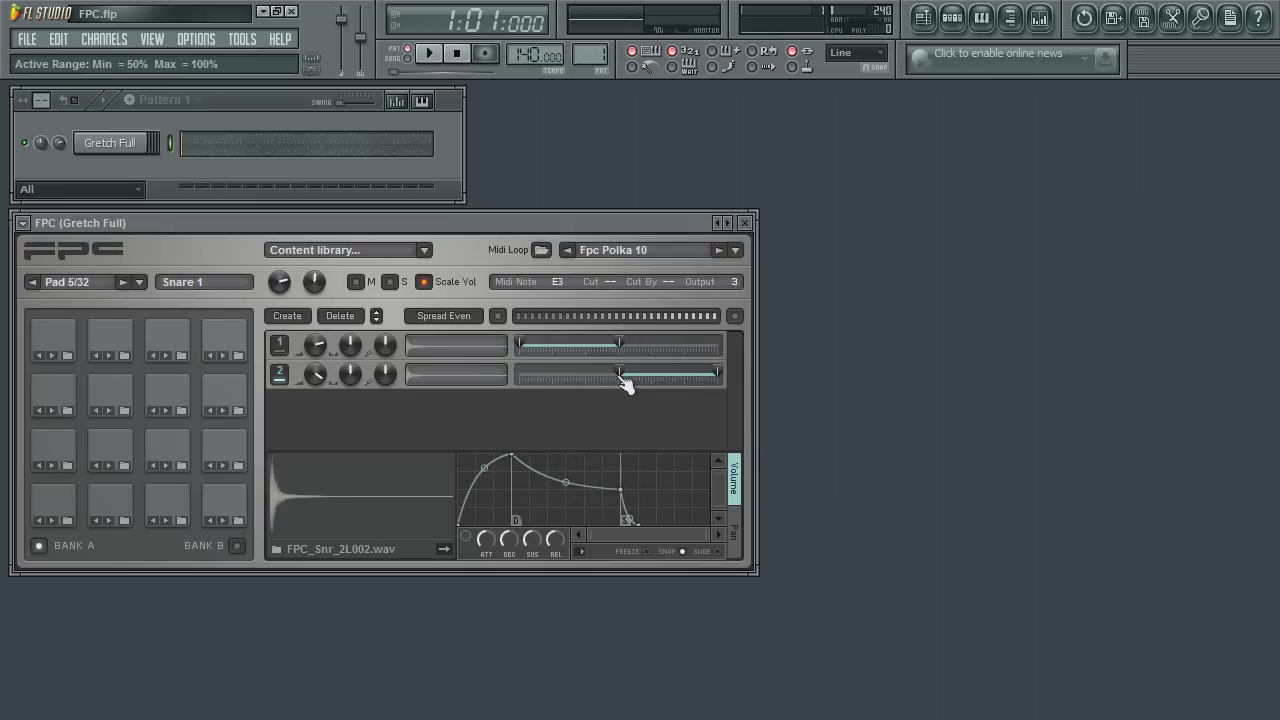
- Raise layer 2's lowest velocity to about 85% and test the pad across velocities
left_click_drag(622, 373, 698, 400)
left_click(550, 320)
left_click_drag(555, 325, 708, 323)
- Extend layer 1's top velocity to meet layer 2, setting the split at about 82%
left_click_drag(622, 345, 699, 404)
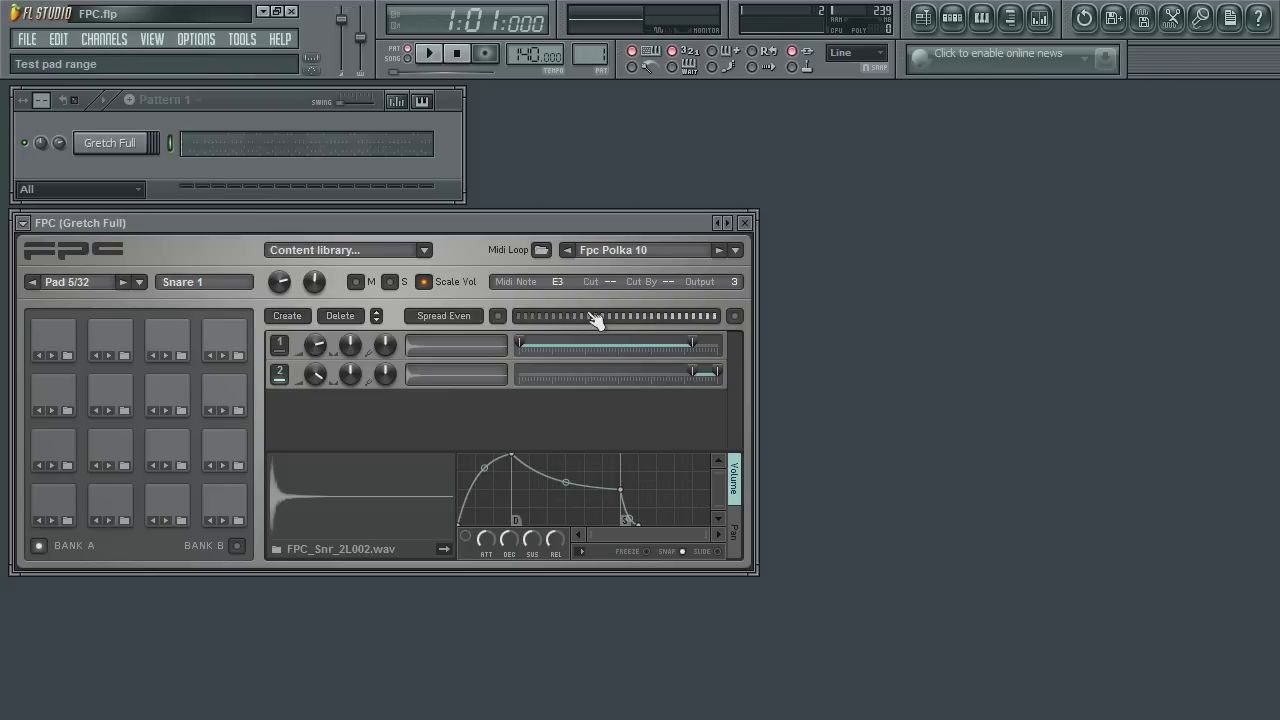
left_click_drag(587, 320, 717, 328)
left_click_drag(696, 346, 720, 320)
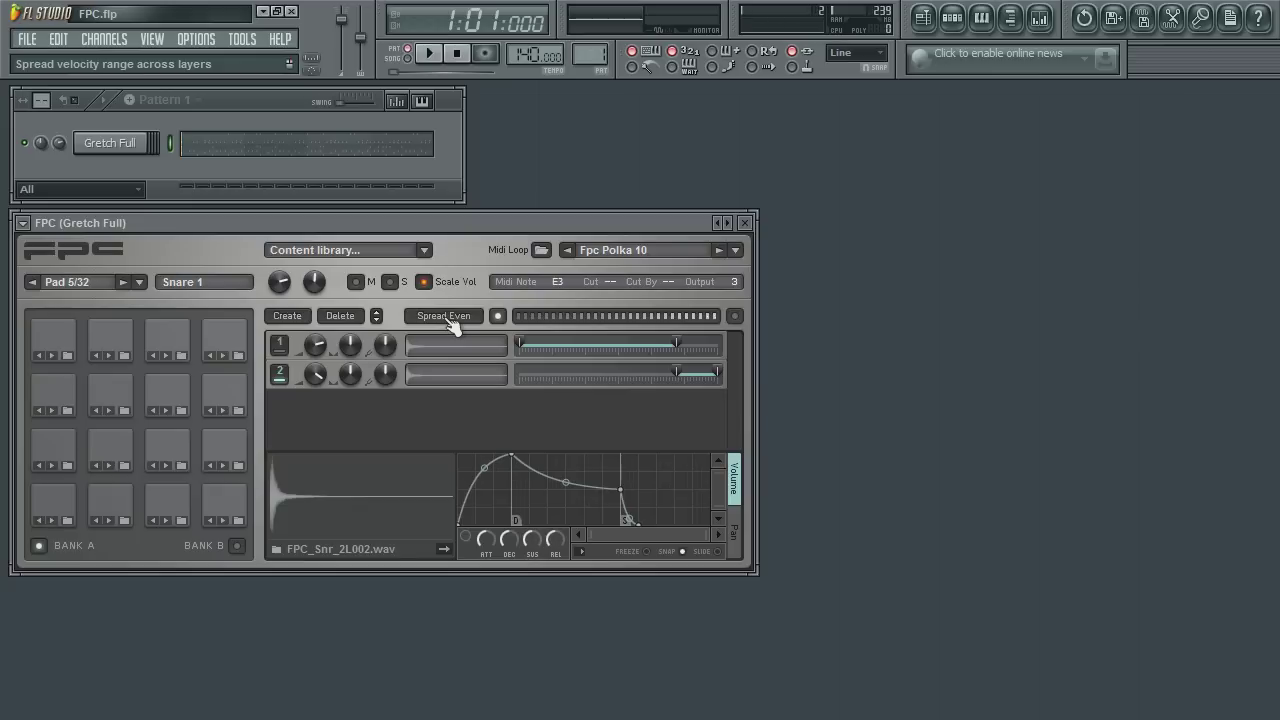
- Apply Spread Even so both snare layers split velocity at about 50%
left_click(452, 325)
- Raise layer 1's second knob from 44% to 46%, testing the pad before and after
left_click(548, 326)
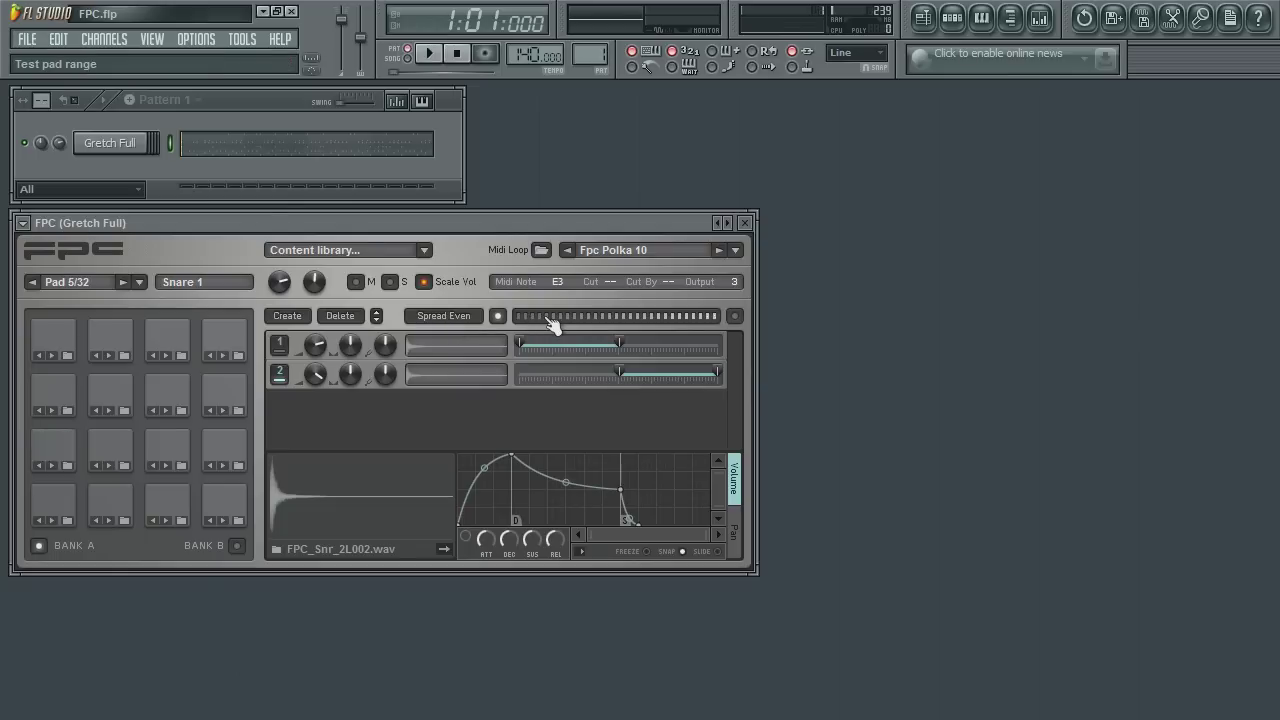
left_click(567, 331)
left_click(545, 322)
left_click_drag(352, 340, 352, 347)
left_click(535, 321)
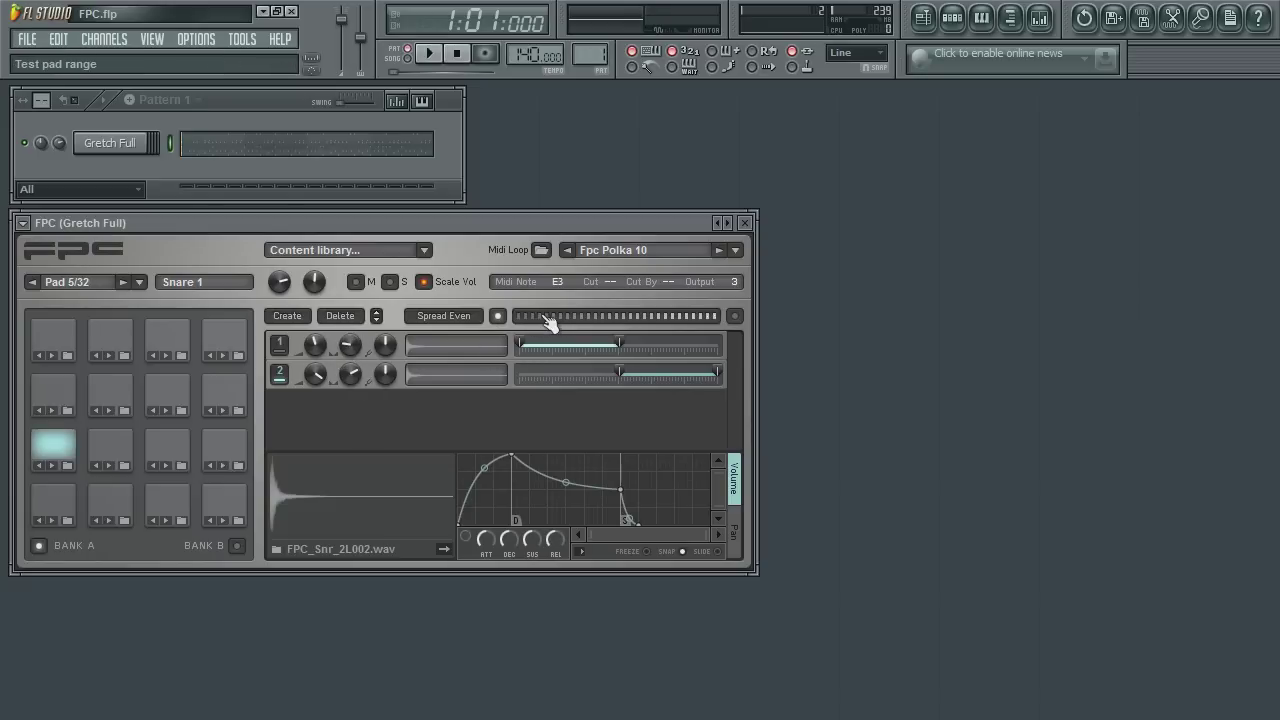
left_click_drag(592, 323, 700, 326)
left_click(608, 326)
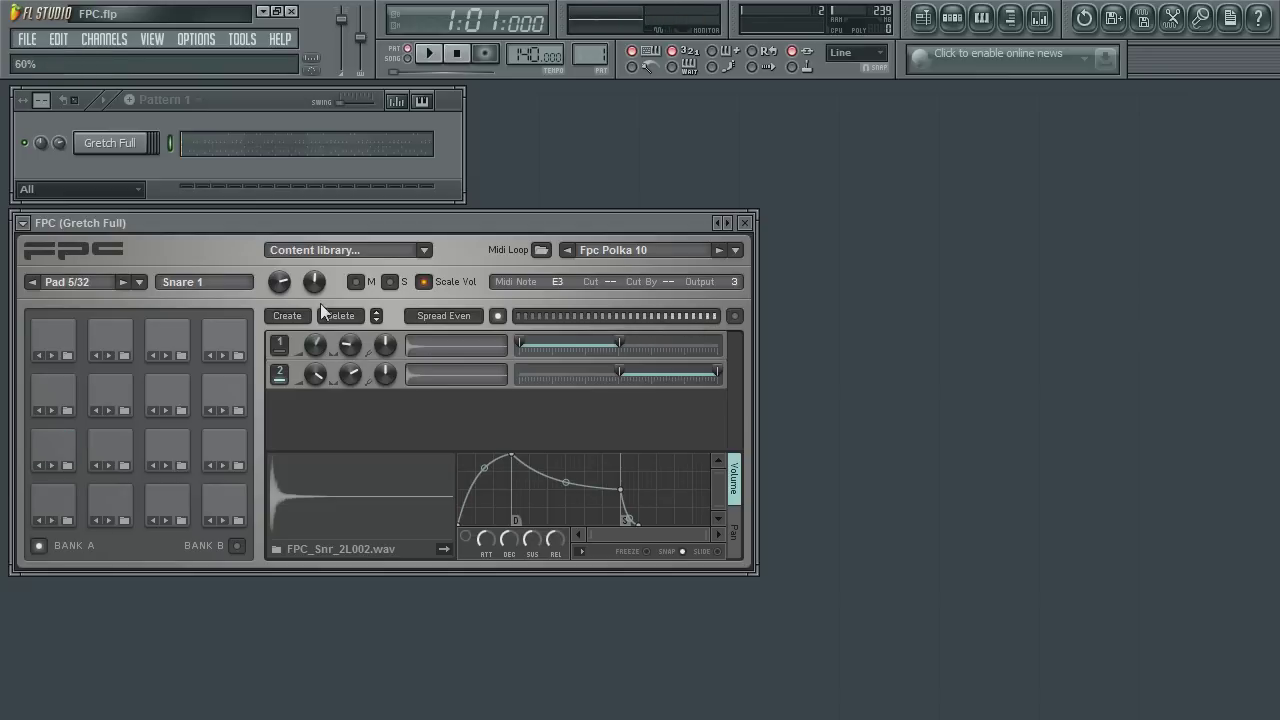
left_click(604, 330)
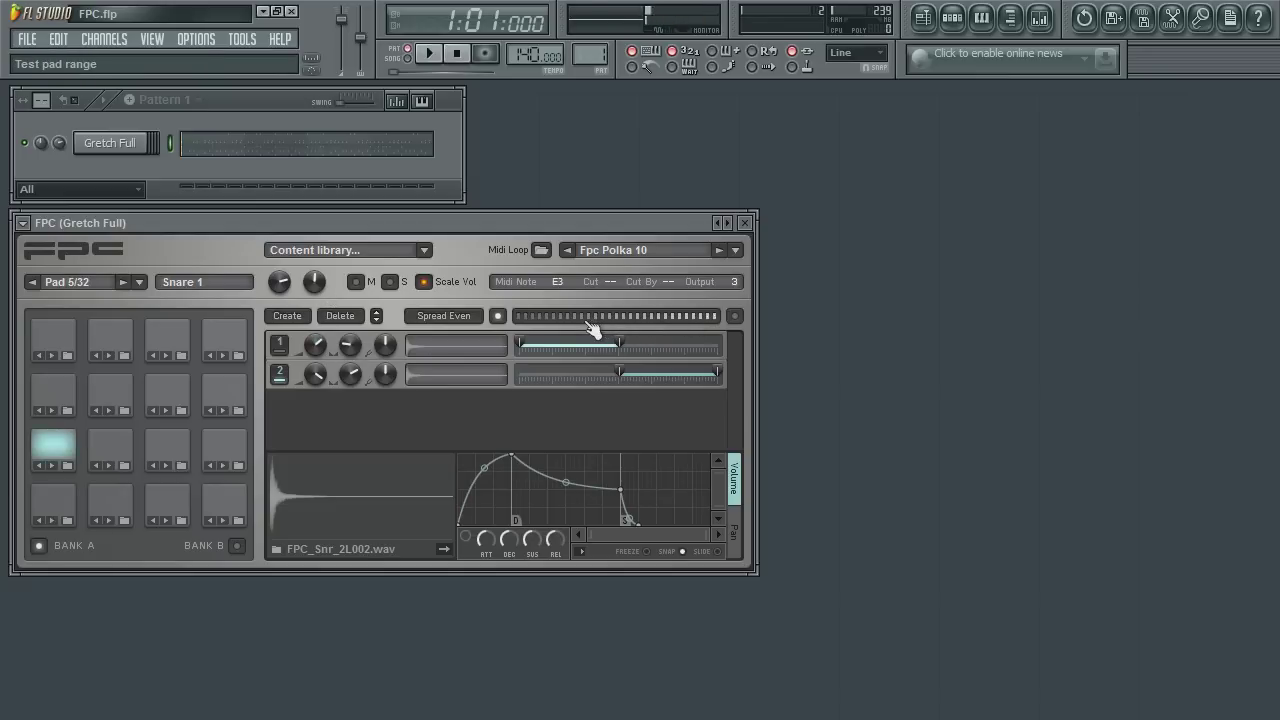
left_click(287, 316)
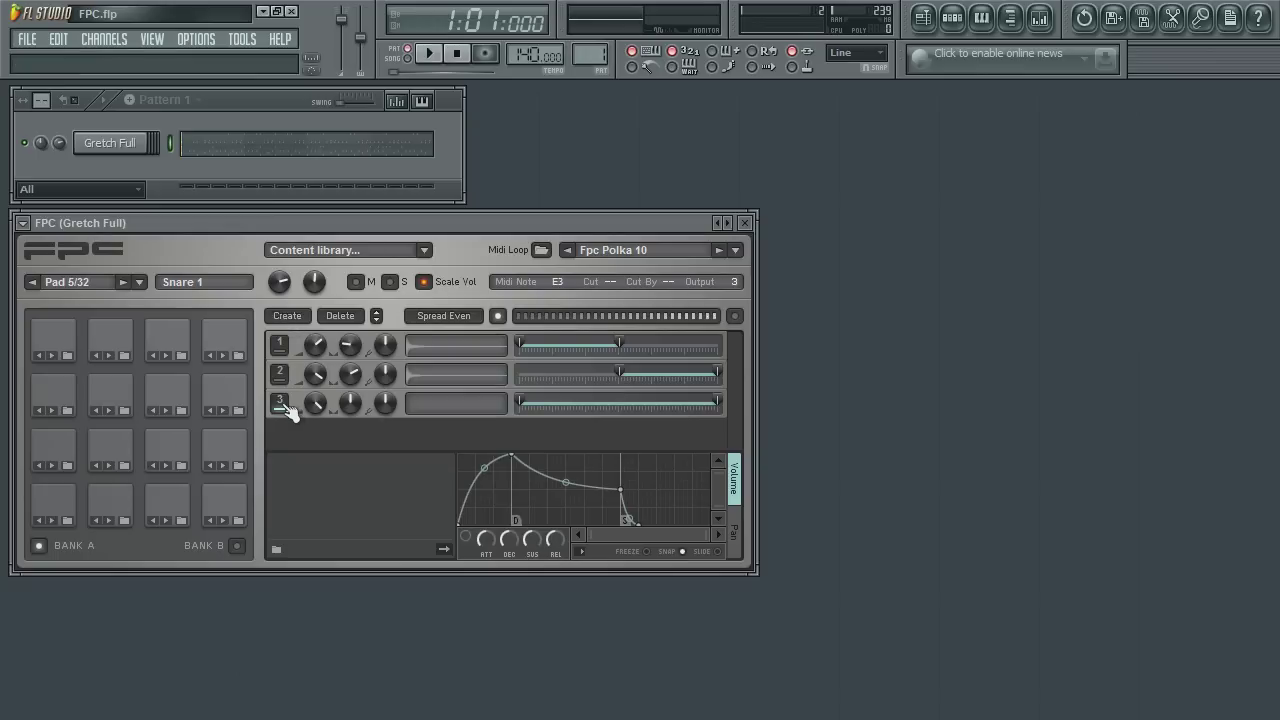
left_click(340, 316)
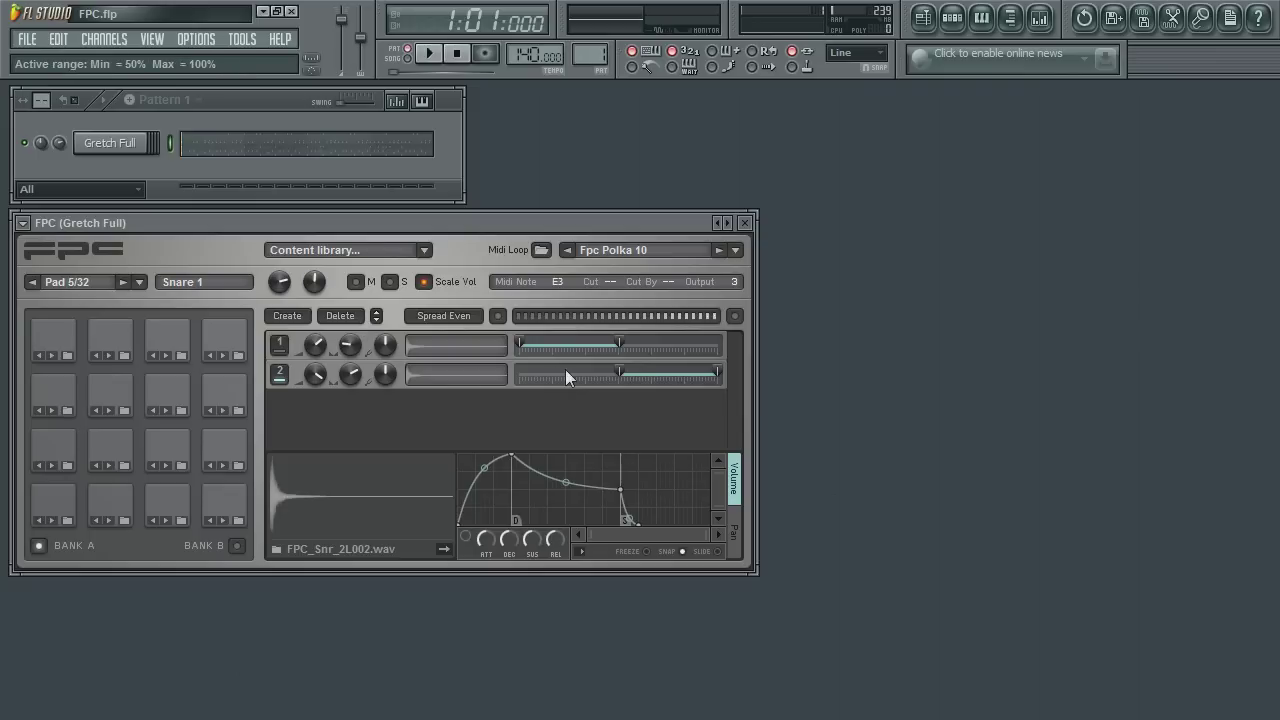
left_click(377, 313)
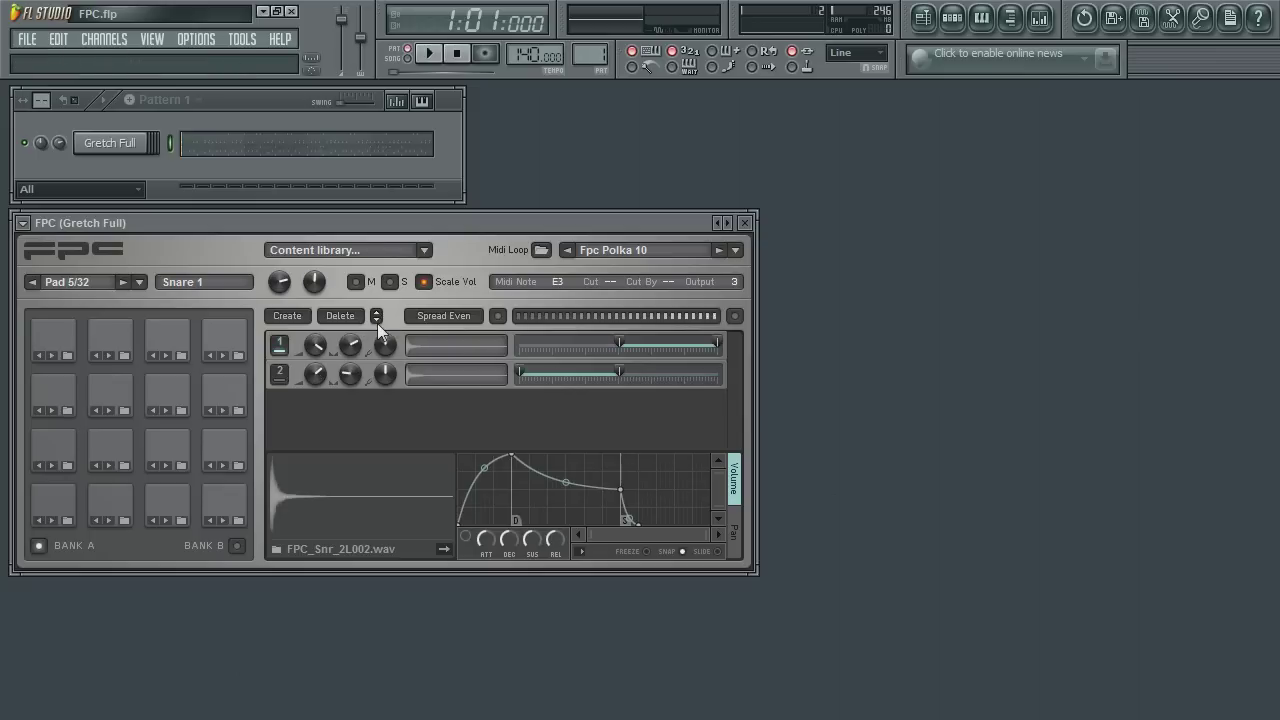
left_click(378, 320)
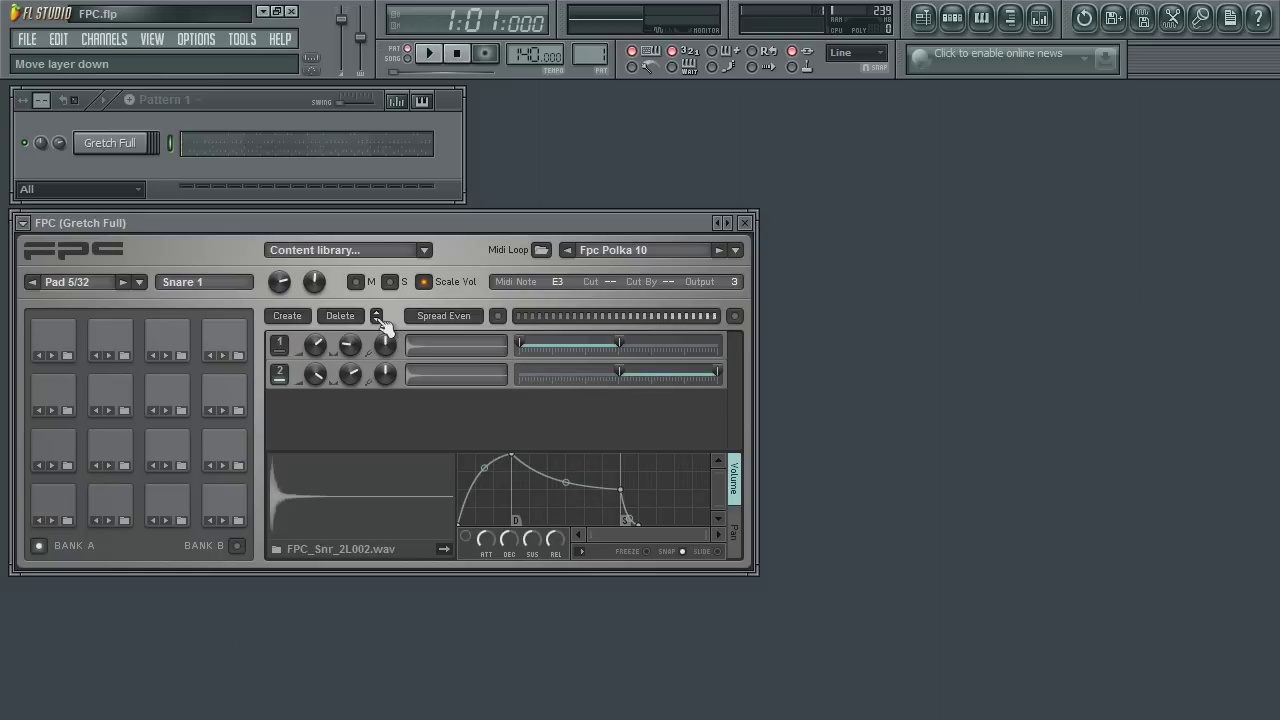
- Start pattern playback and solo the Snare 1 pad
left_click(428, 53)
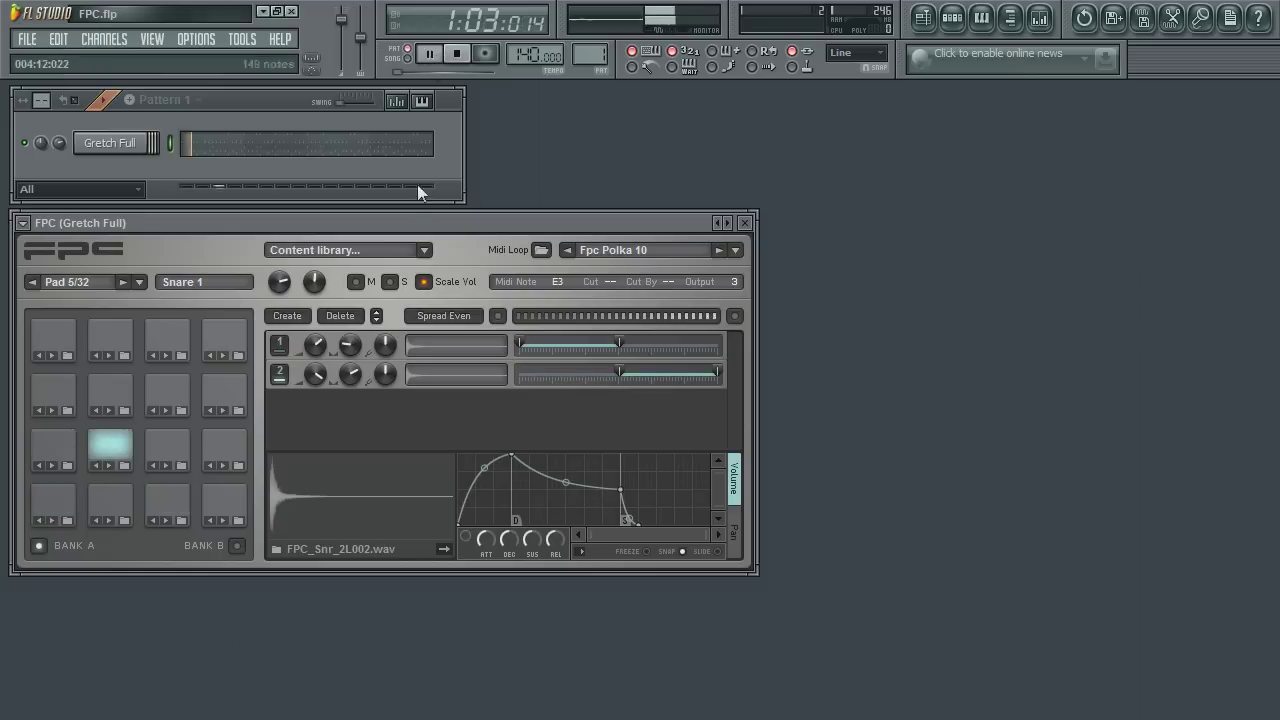
left_click(390, 281)
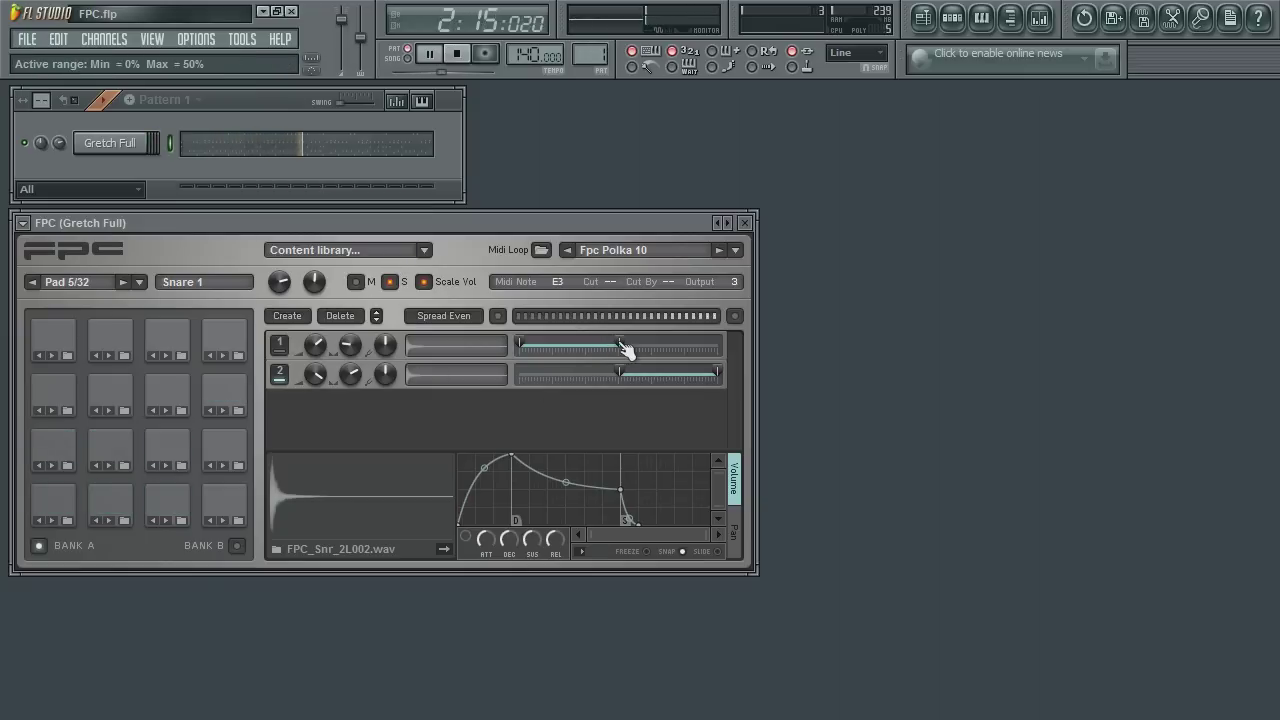